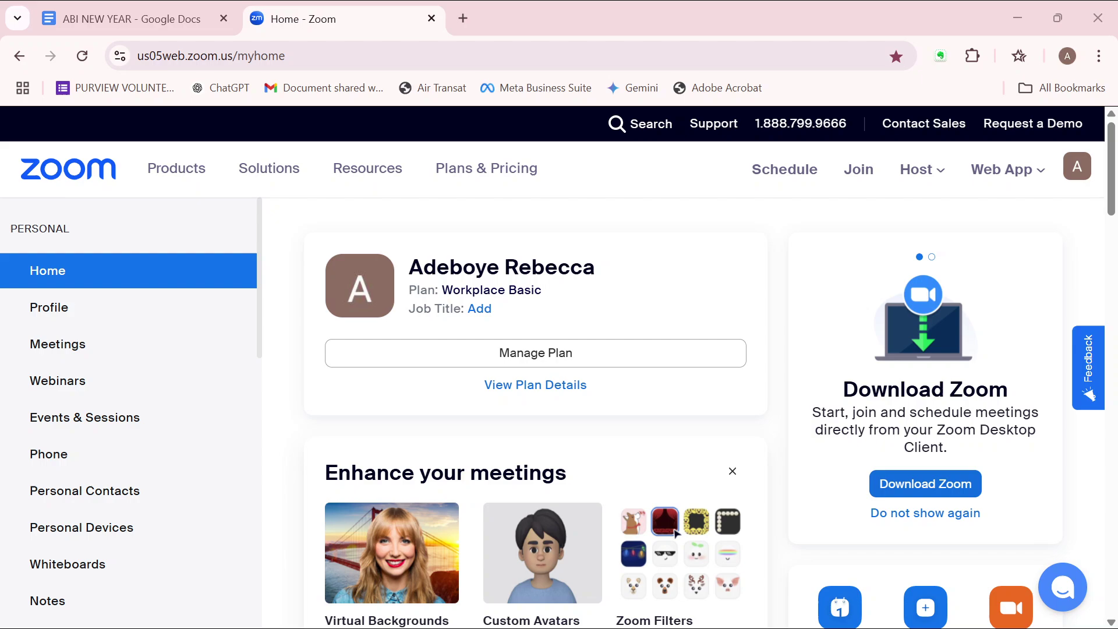
# Step: Bring the browser back into focus and scroll the portal's left sidebar down to Settings
pyautogui.click(687, 14)
pyautogui.scroll(-3, 595, 479)
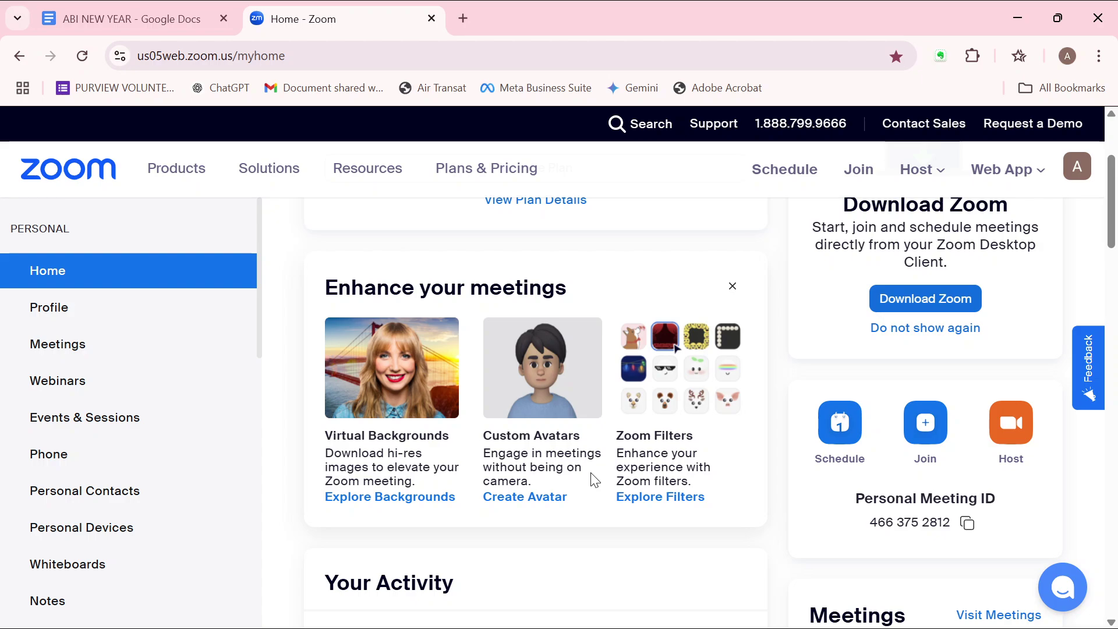
pyautogui.scroll(-5, 594, 479)
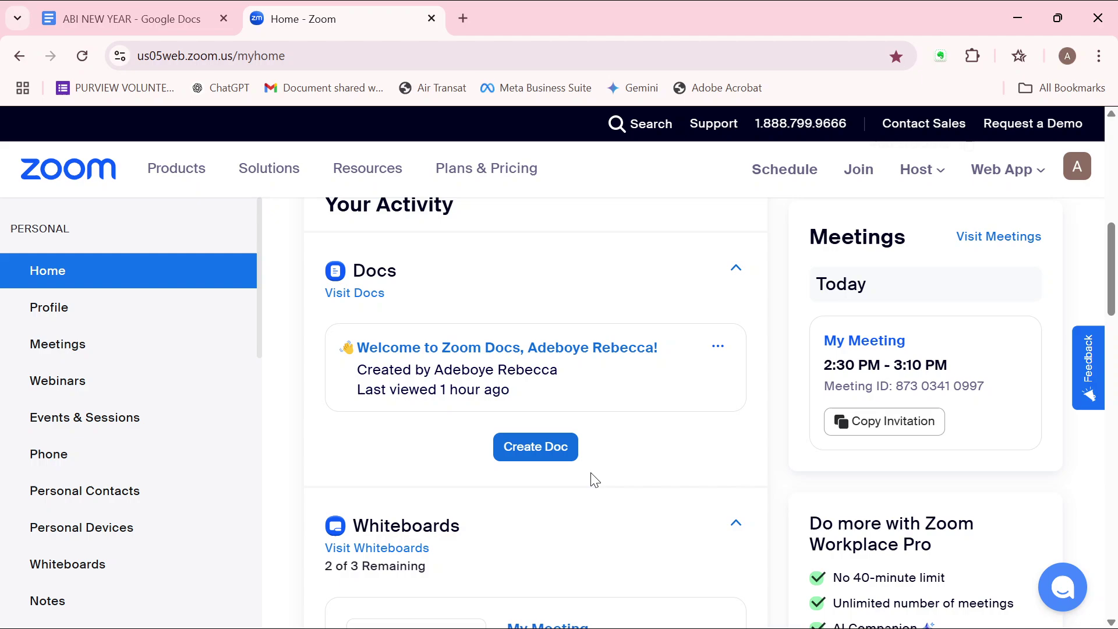
pyautogui.scroll(10, 594, 480)
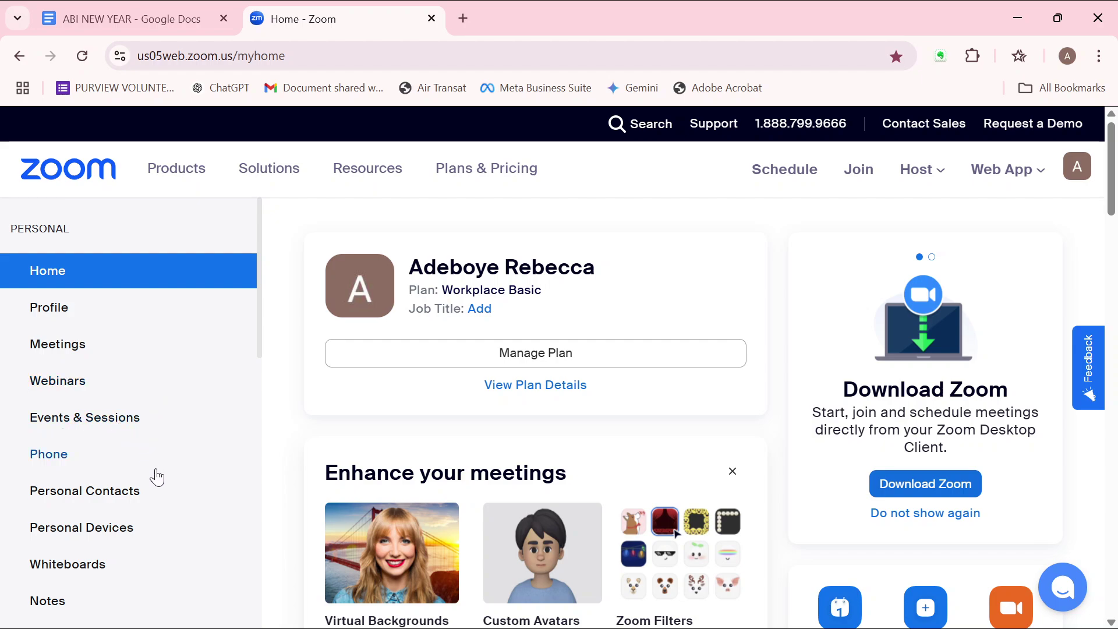
pyautogui.scroll(-4, 155, 474)
pyautogui.scroll(-1, 117, 460)
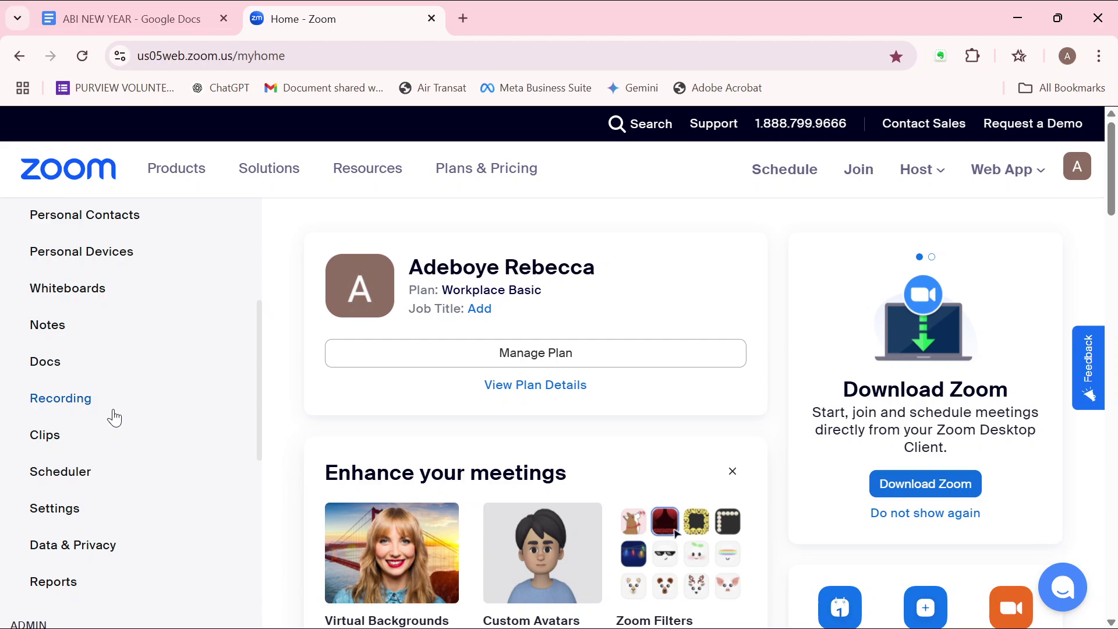
pyautogui.scroll(-1, 105, 442)
# Step: Open Settings and scroll the Meeting tab past In Meeting (Basic) toward In Meeting (Advanced)
pyautogui.click(65, 447)
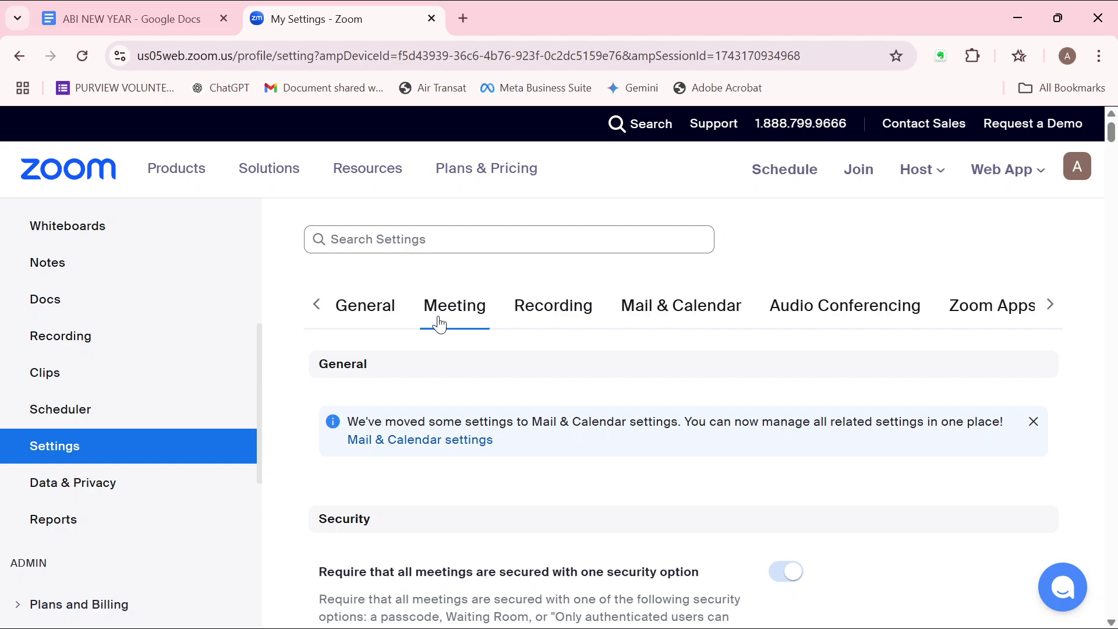
pyautogui.scroll(-8, 623, 478)
pyautogui.scroll(-20, 623, 479)
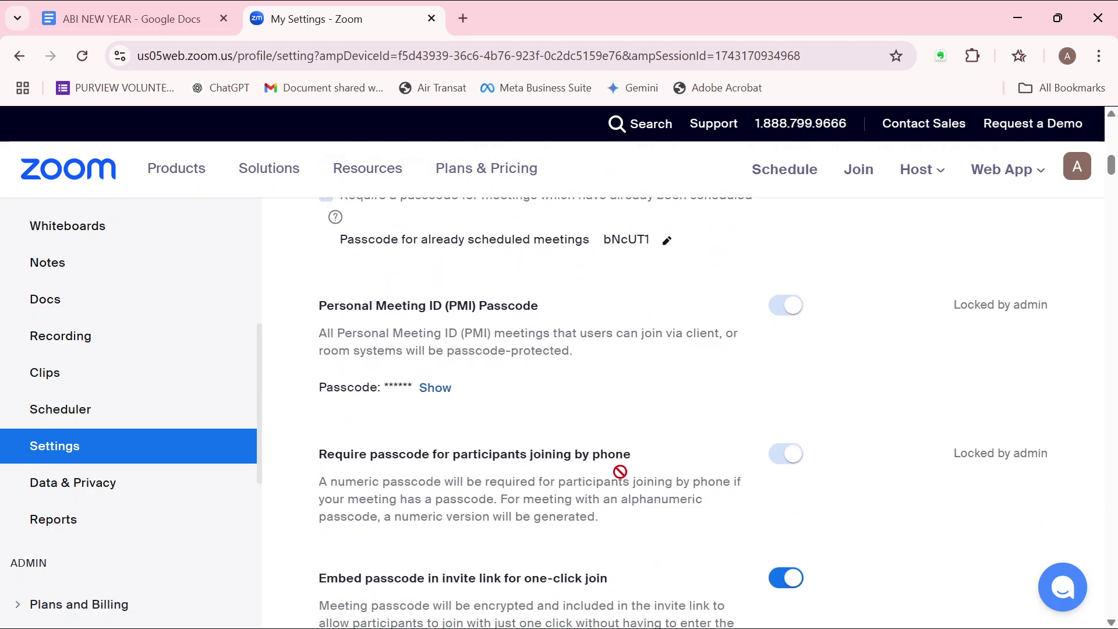
pyautogui.scroll(-17, 622, 491)
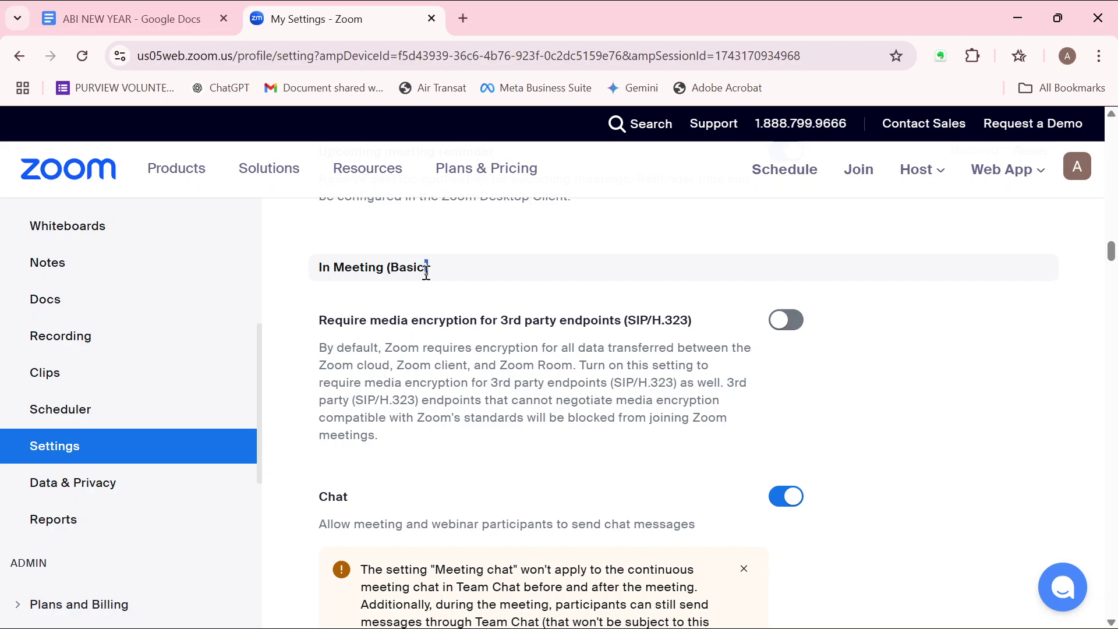
pyautogui.moveTo(429, 267); pyautogui.dragTo(314, 283)
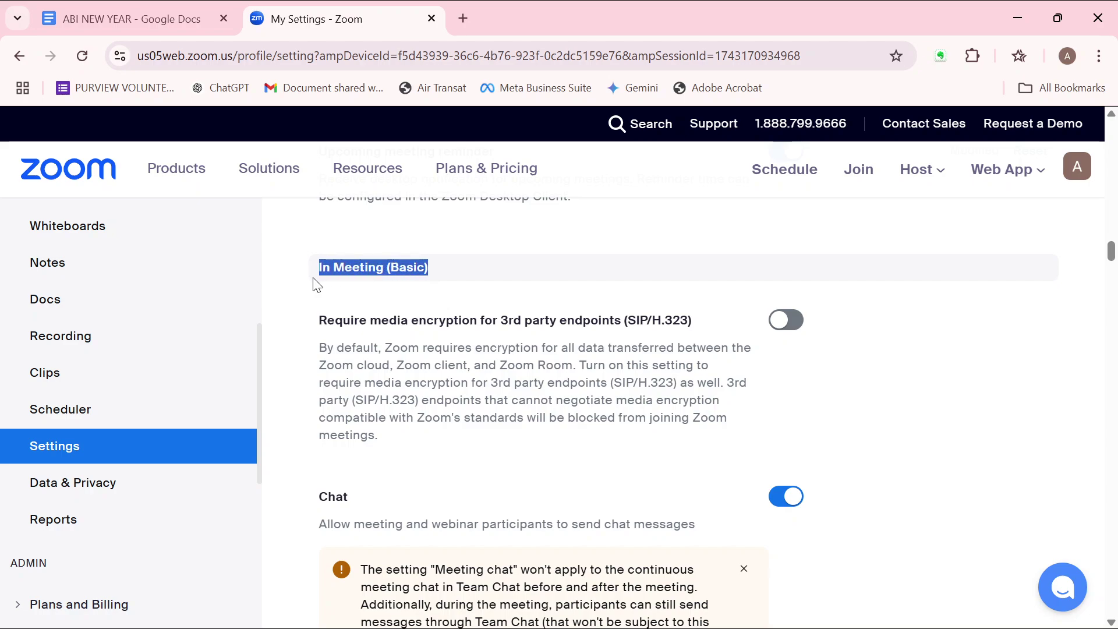
pyautogui.scroll(-20, 516, 438)
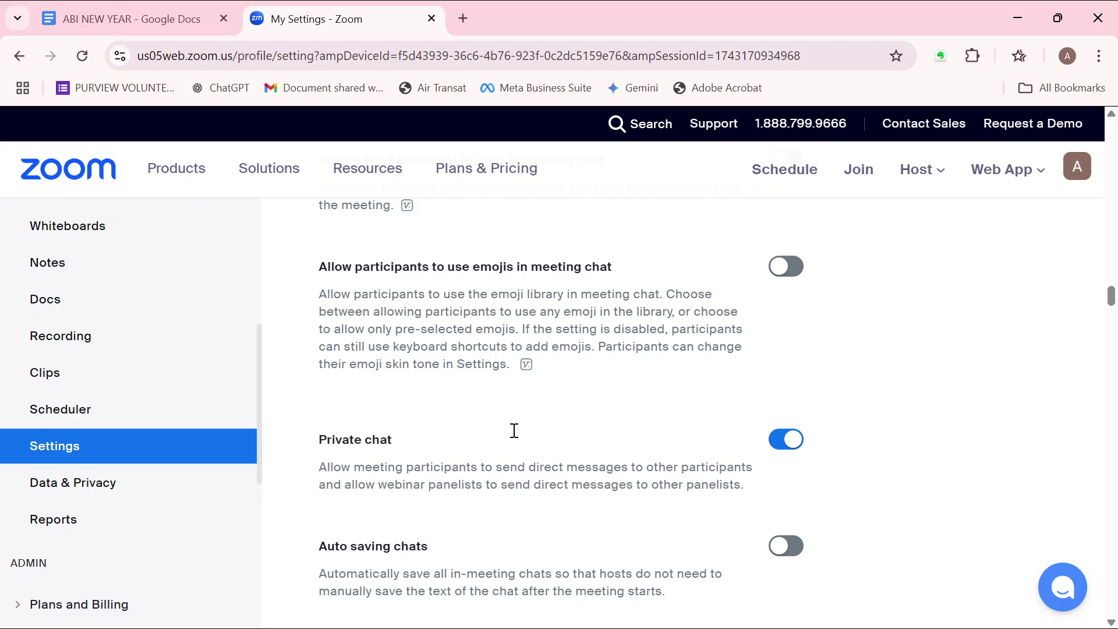
pyautogui.scroll(-15, 516, 438)
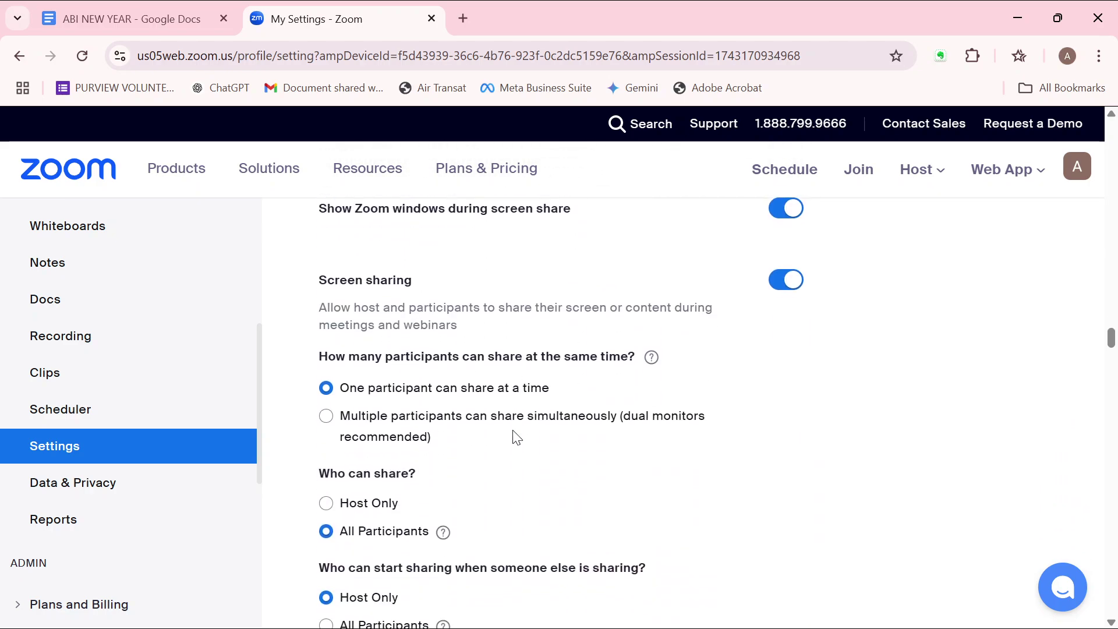
pyautogui.scroll(-18, 516, 438)
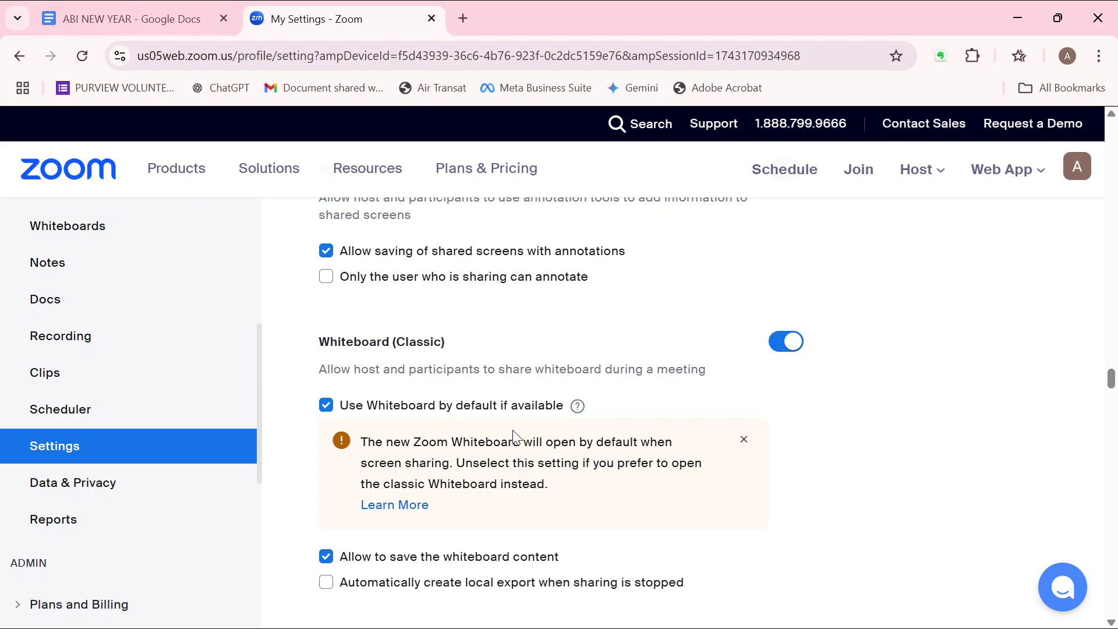
pyautogui.scroll(-15, 517, 438)
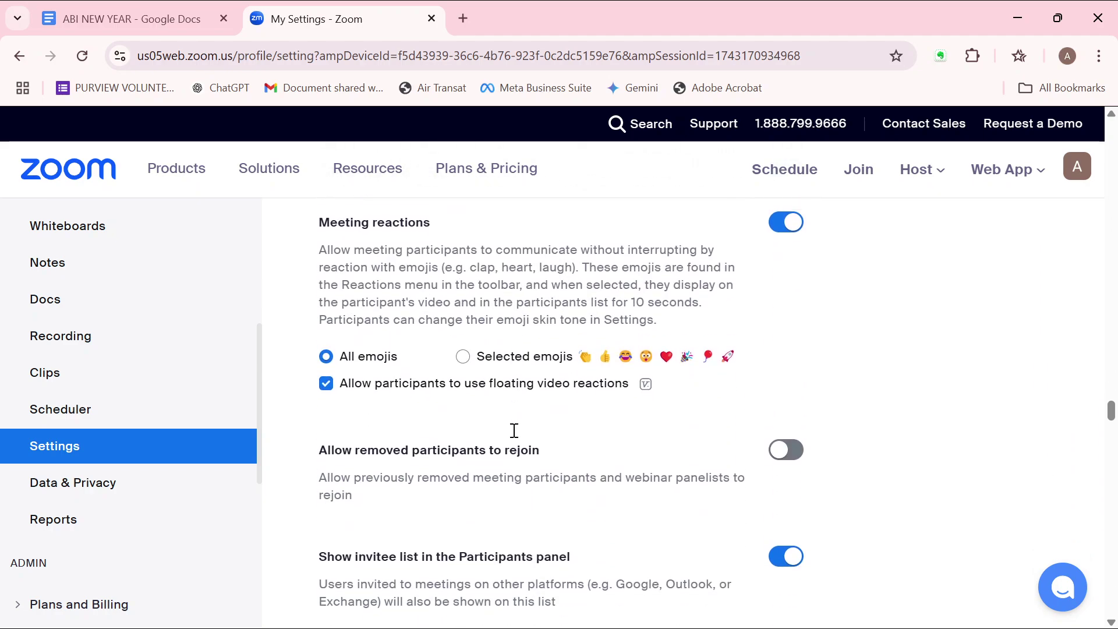
pyautogui.scroll(-12, 515, 431)
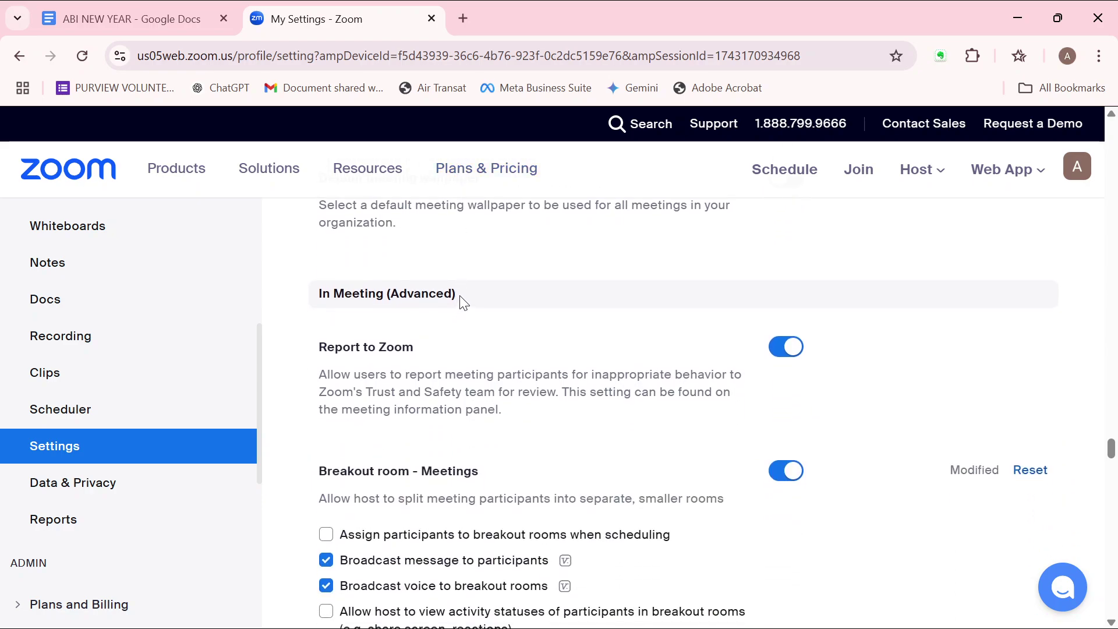
# Step: Scroll past the In Meeting (Advanced) heading to Focus Mode and highlight its title and description
pyautogui.moveTo(459, 297); pyautogui.dragTo(272, 315)
pyautogui.click(445, 353)
pyautogui.scroll(-6, 447, 354)
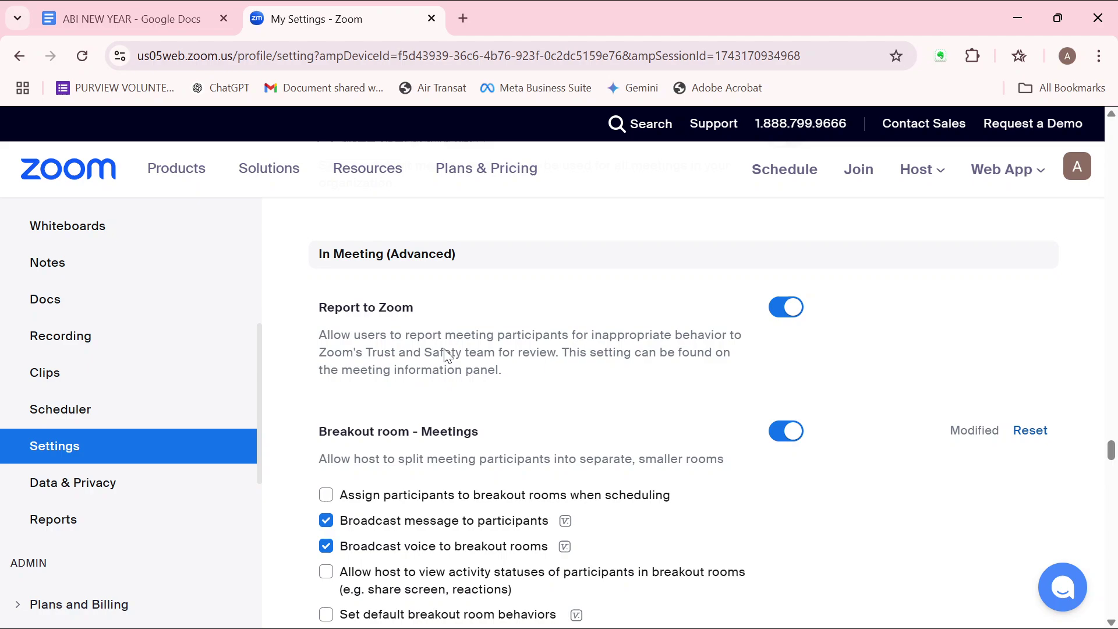
pyautogui.scroll(-8, 448, 355)
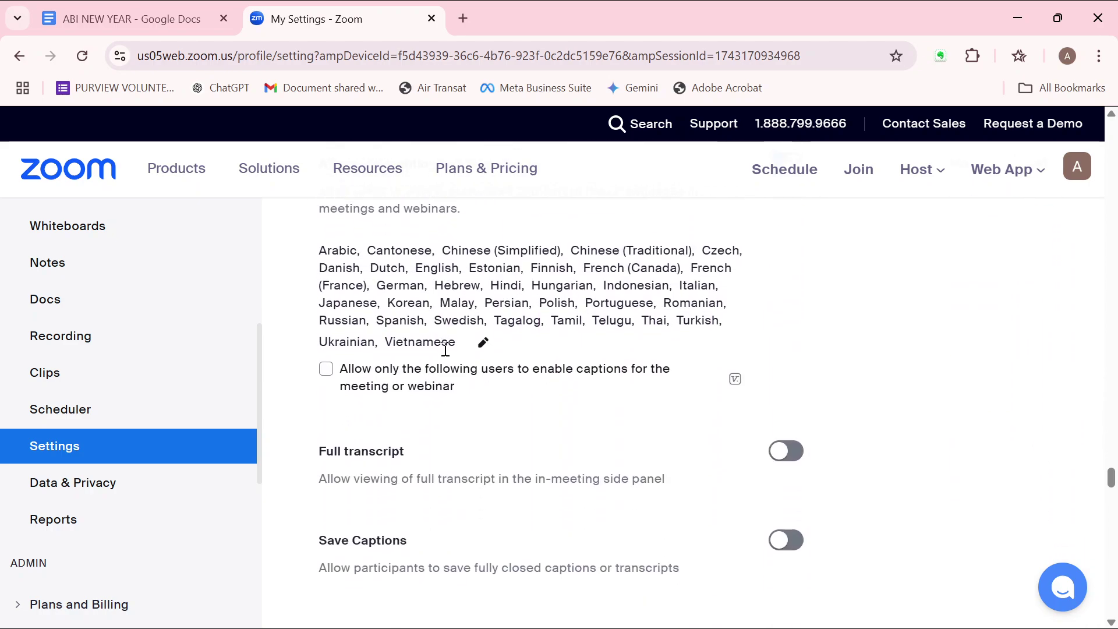
pyautogui.scroll(-10, 448, 355)
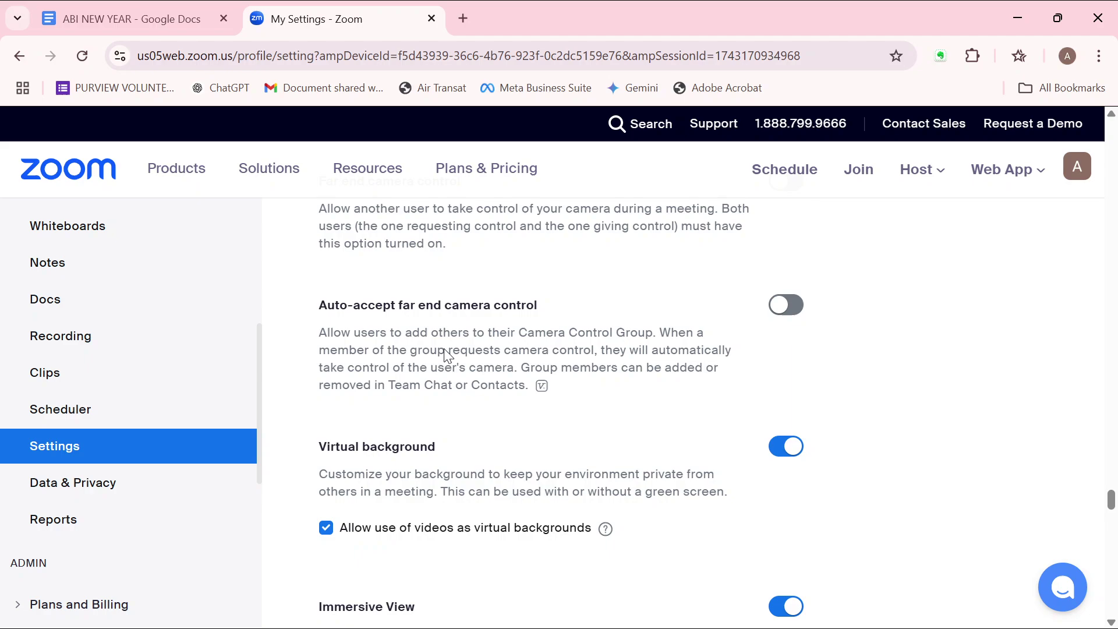
pyautogui.scroll(-4, 446, 350)
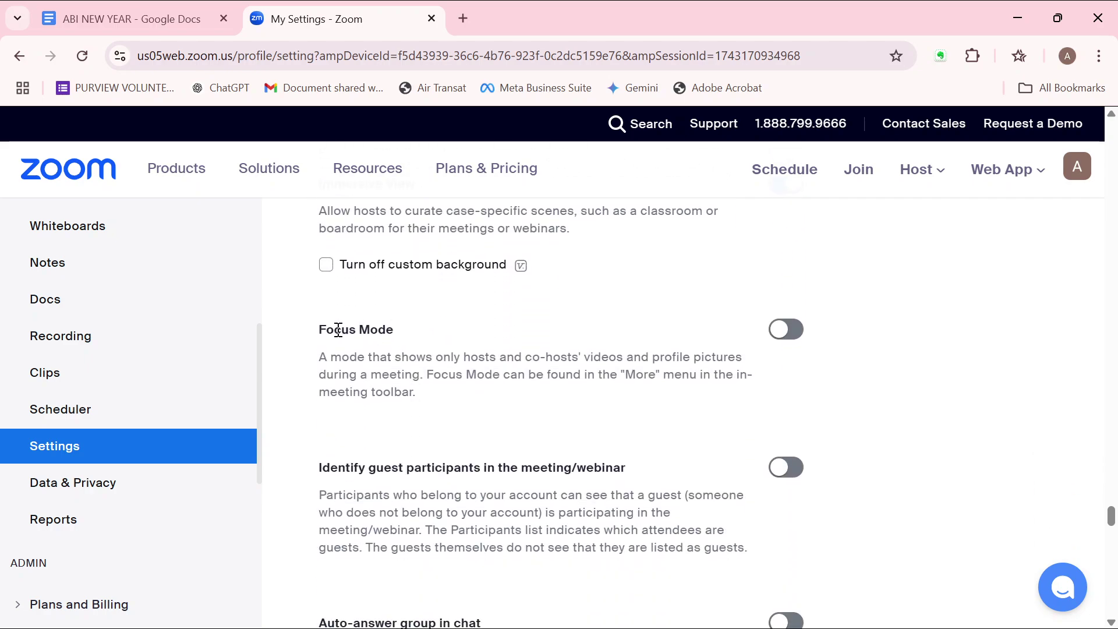
pyautogui.moveTo(312, 331); pyautogui.dragTo(400, 332)
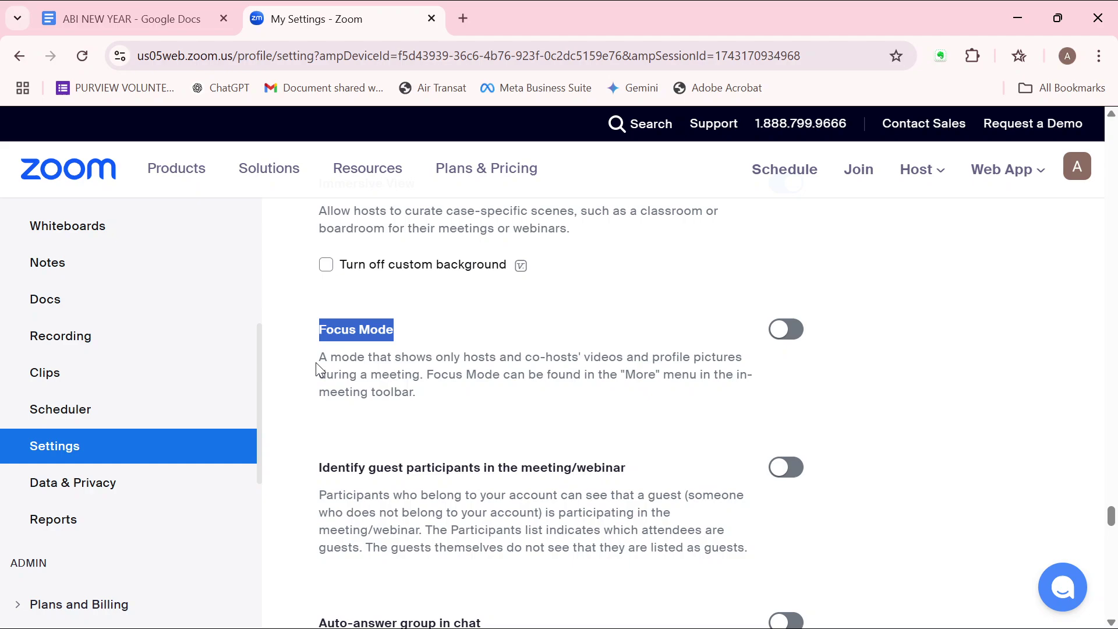
pyautogui.moveTo(319, 358)
pyautogui.mouseDown()
pyautogui.moveTo(428, 376)
pyautogui.moveTo(489, 376)
pyautogui.moveTo(497, 360)
pyautogui.moveTo(707, 359)
pyautogui.moveTo(744, 392)
pyautogui.mouseUp()
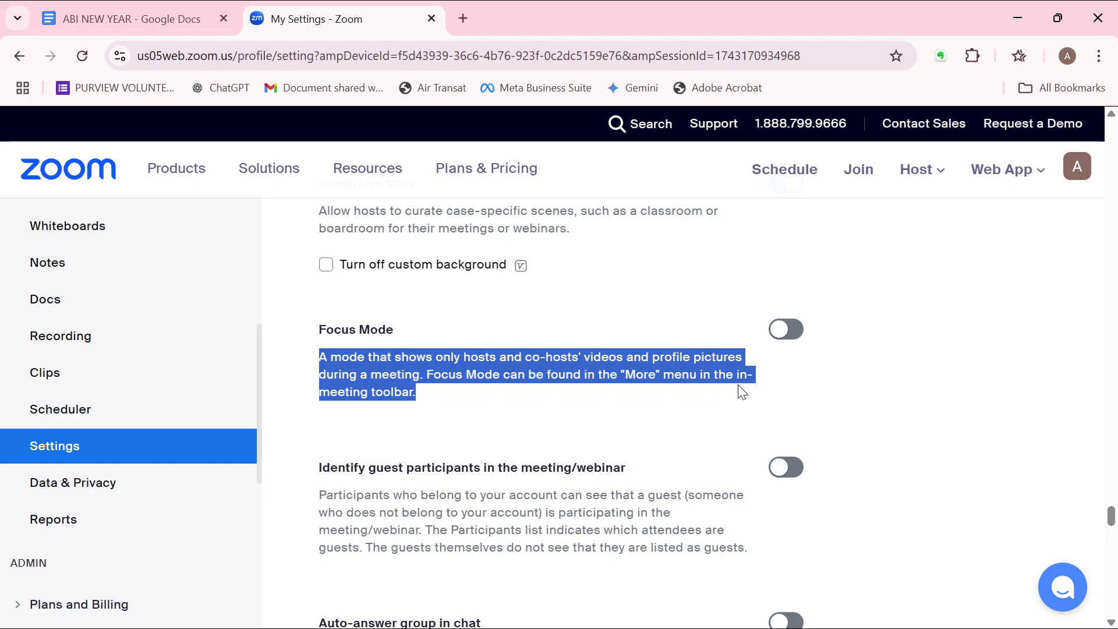
# Step: Switch Focus Mode on so meetings show only hosts' and co-hosts' videos and profile pictures
pyautogui.click(786, 331)
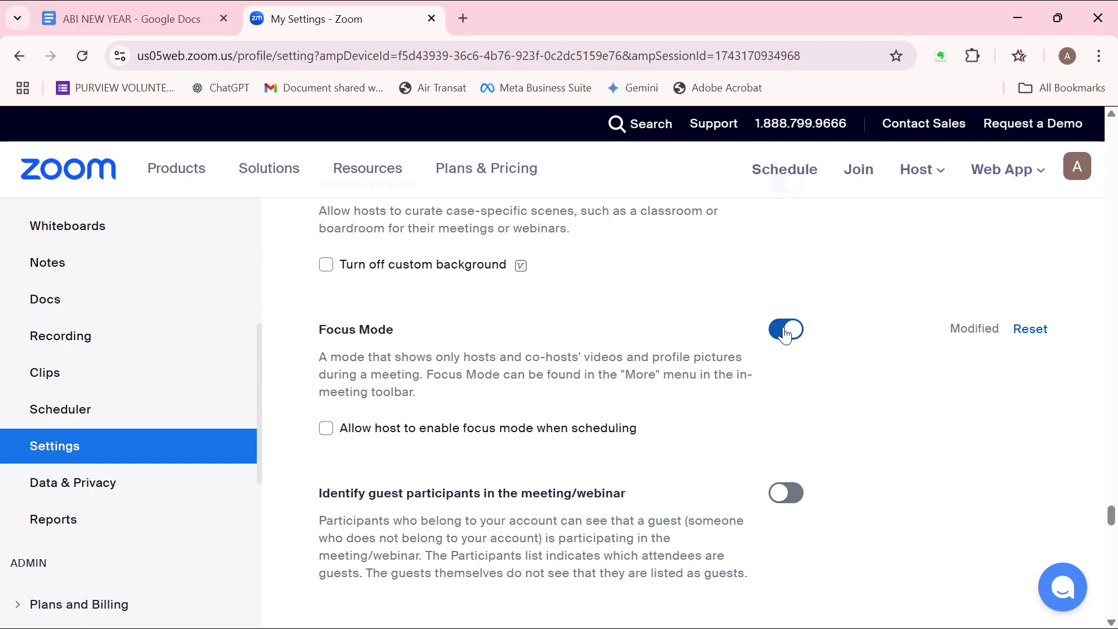
pyautogui.scroll(5, 815, 406)
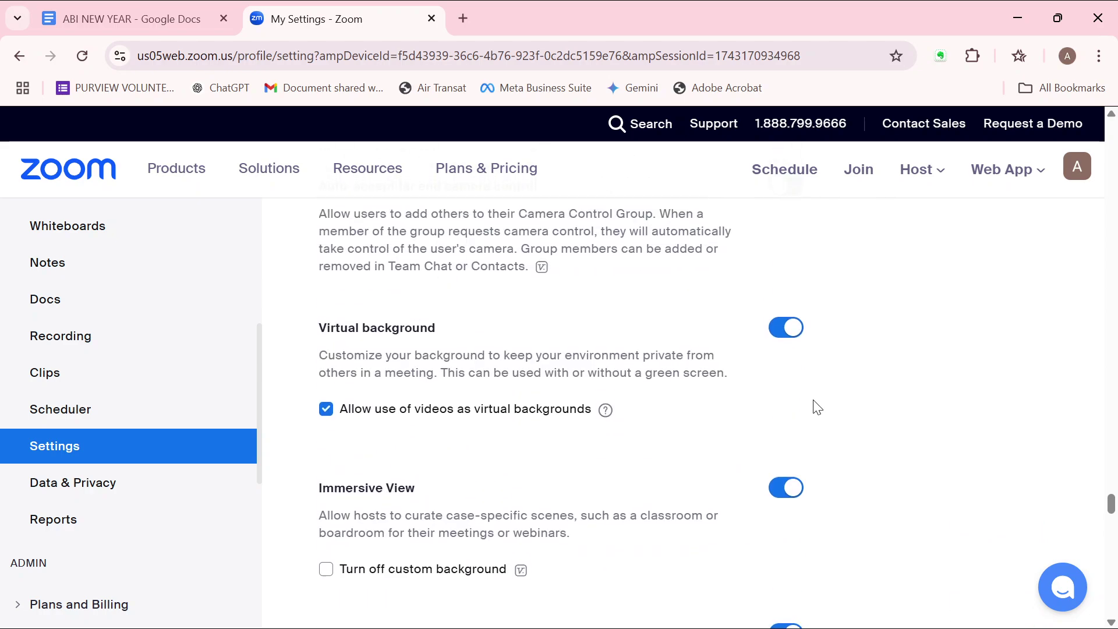
pyautogui.scroll(-6, 818, 407)
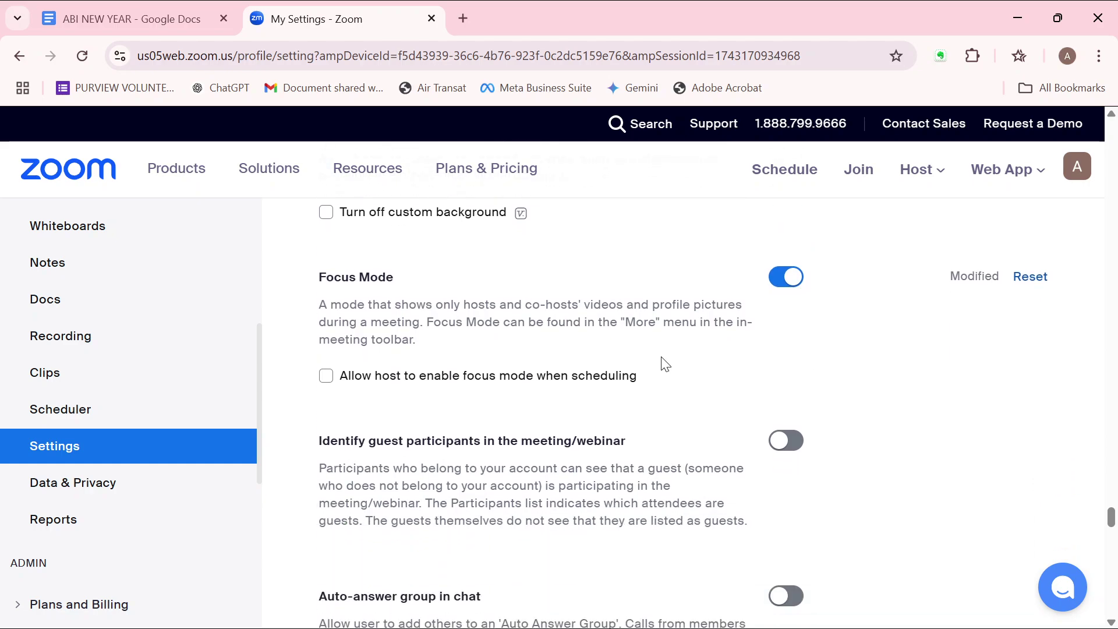
pyautogui.scroll(5, 196, 318)
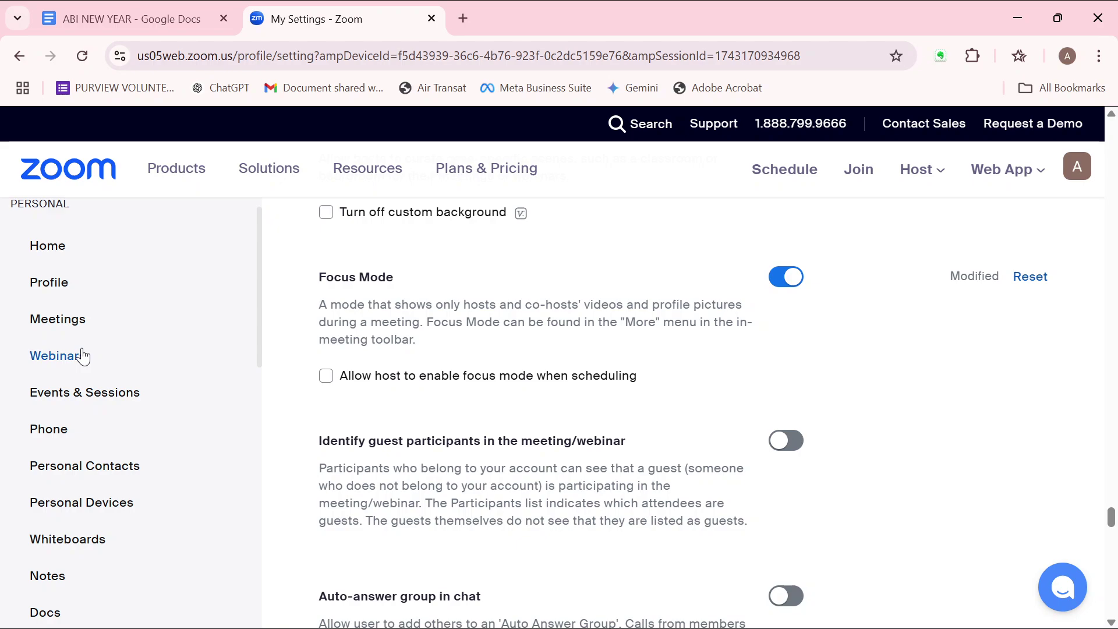
# Step: Open Webinars and look through the Zoom Webinars upgrade page that requires Zoom Workplace
pyautogui.click(36, 361)
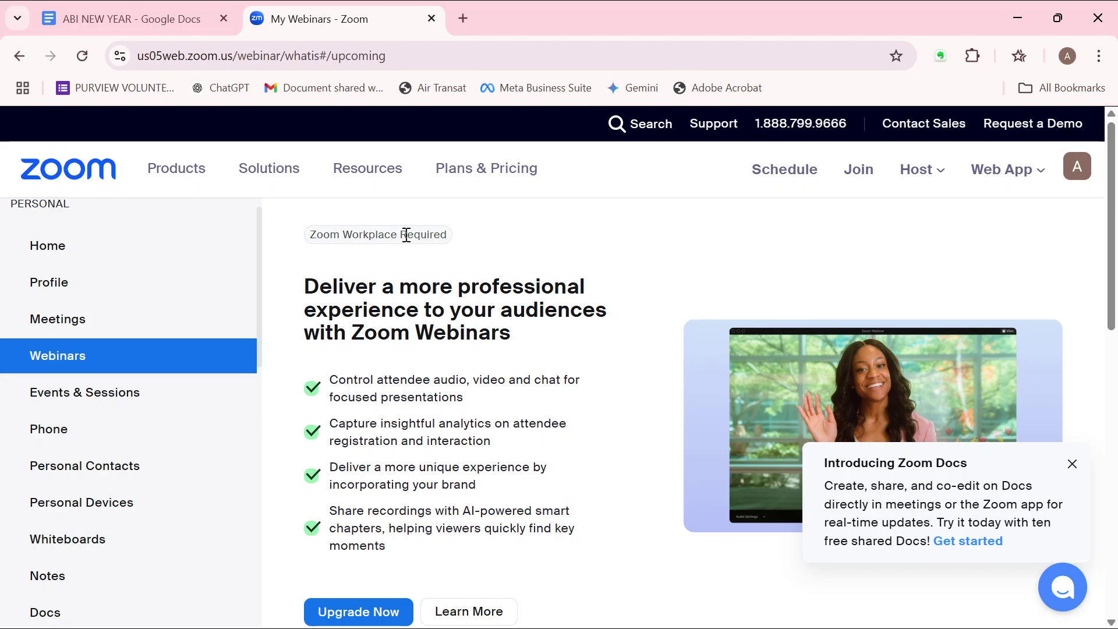
pyautogui.scroll(-2, 520, 398)
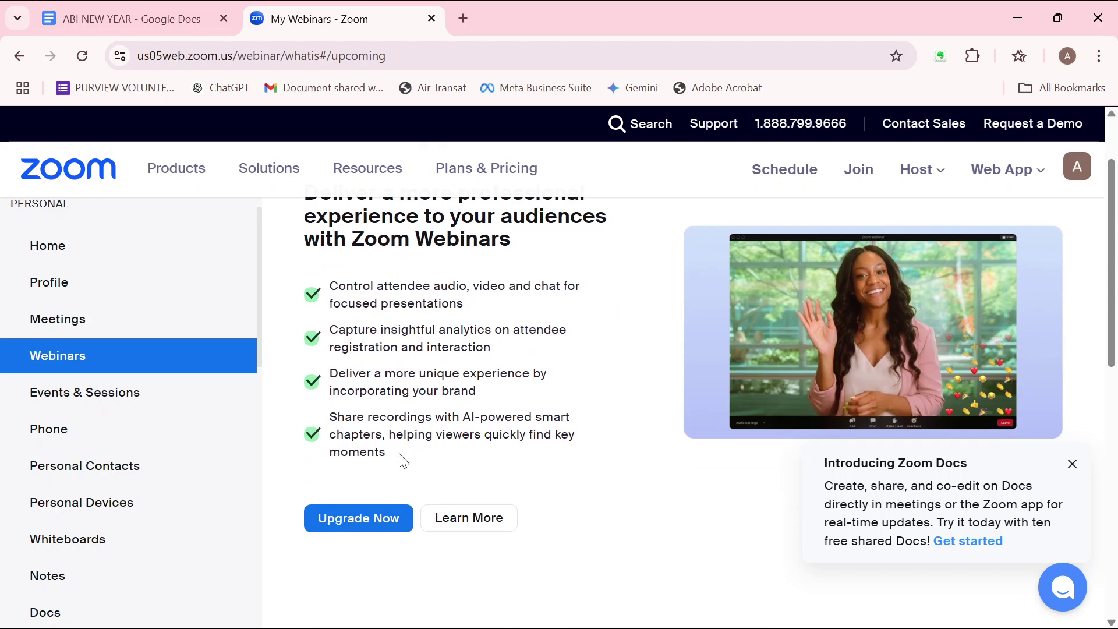
pyautogui.scroll(2, 446, 374)
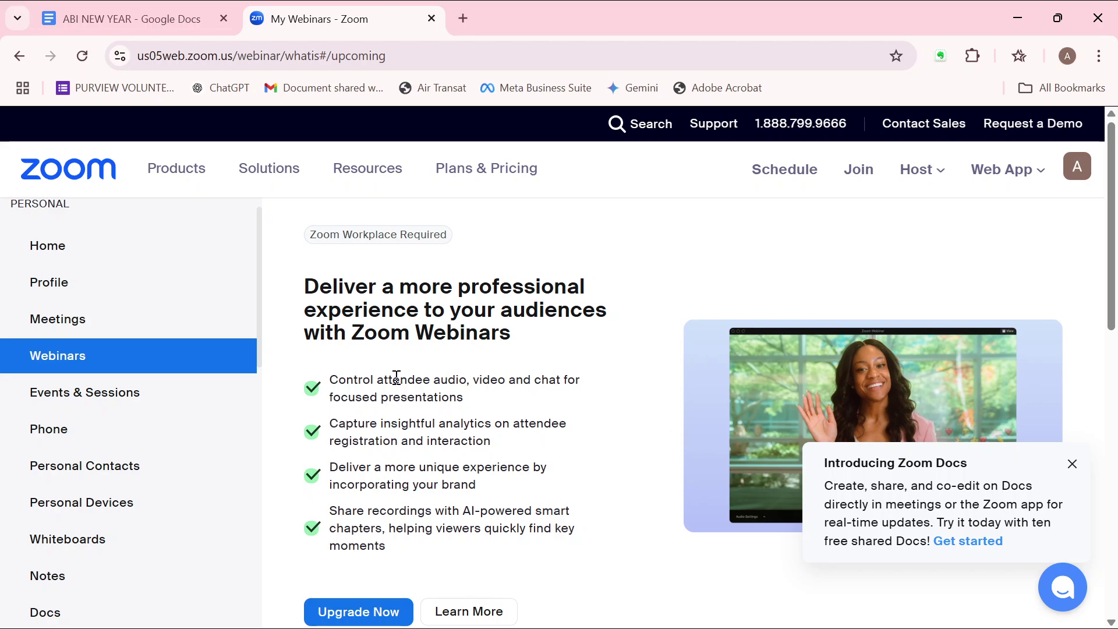
pyautogui.scroll(-2, 397, 377)
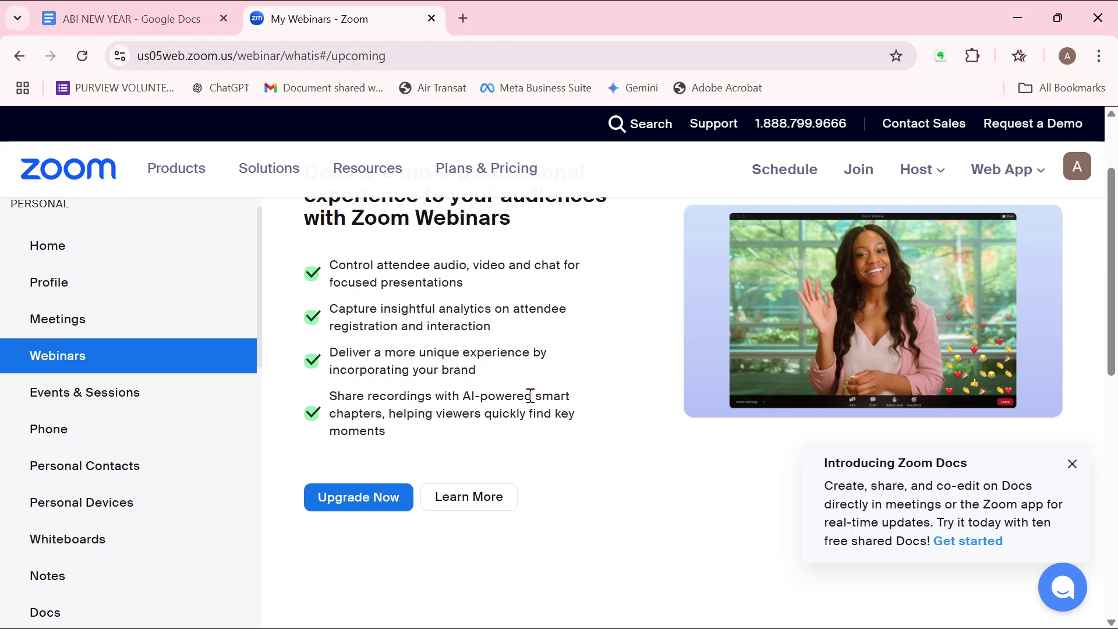
pyautogui.scroll(2, 530, 396)
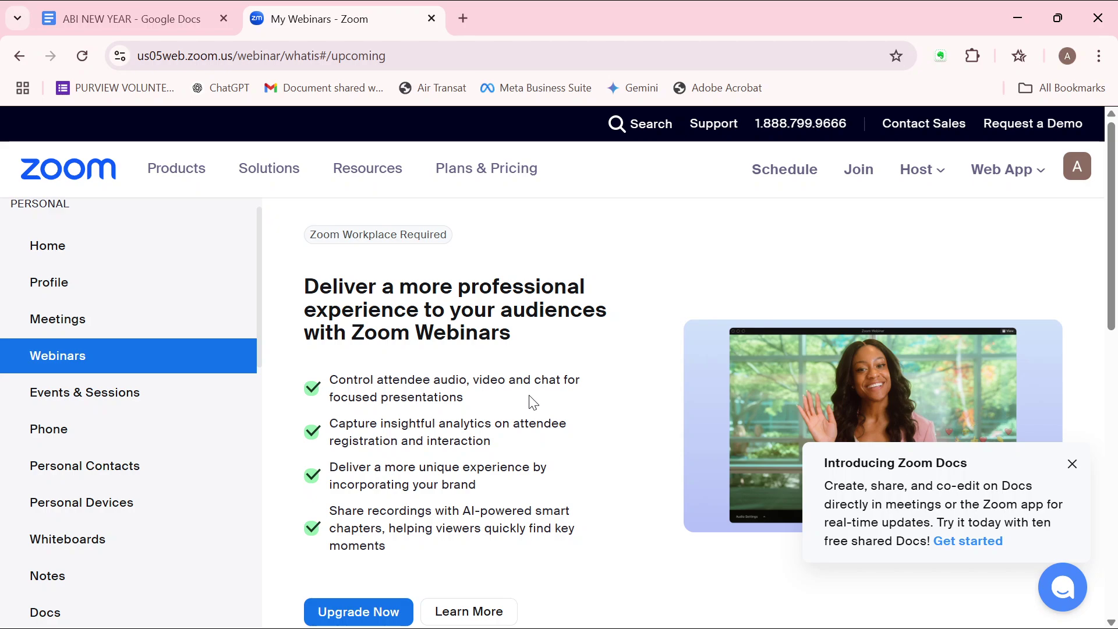
pyautogui.scroll(-1, 533, 402)
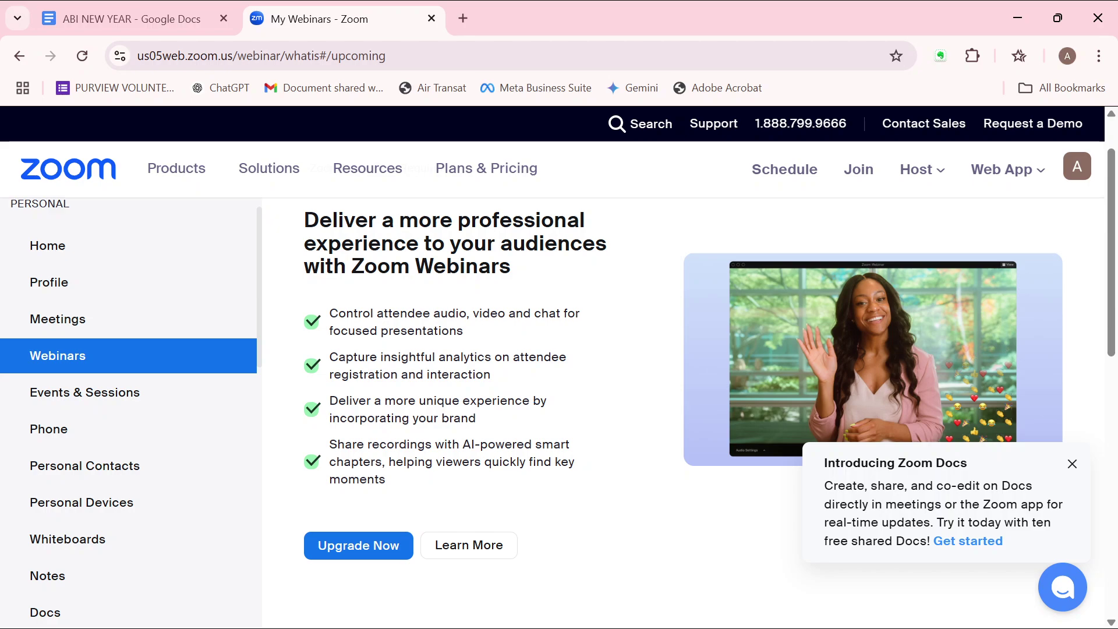
pyautogui.scroll(-10, 639, 452)
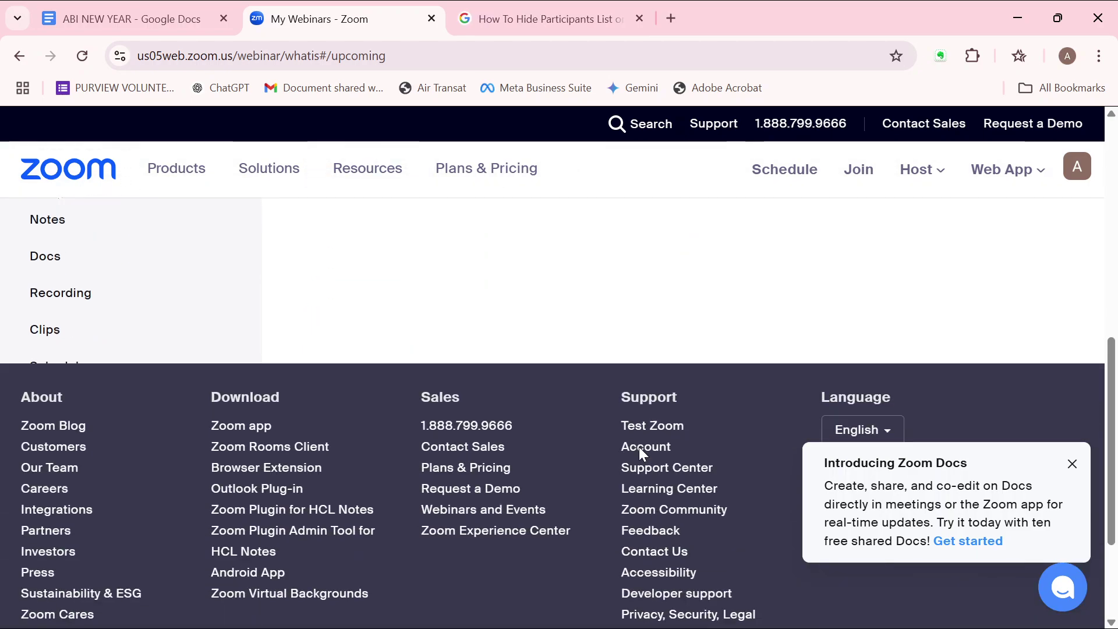
pyautogui.scroll(10, 640, 455)
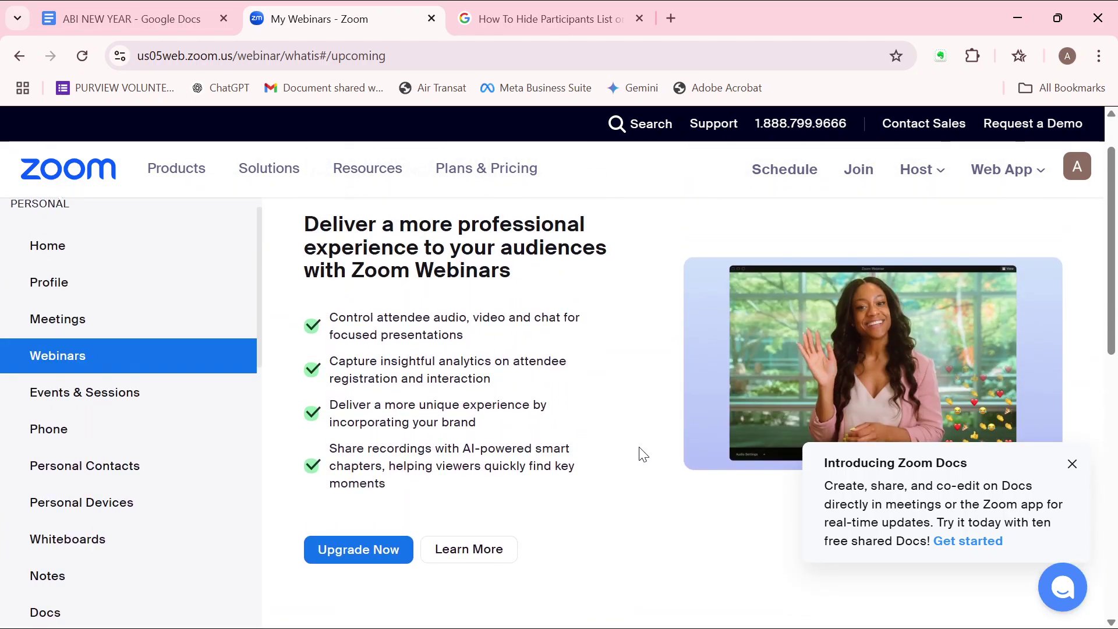
pyautogui.scroll(-1, 643, 454)
pyautogui.scroll(2, 642, 454)
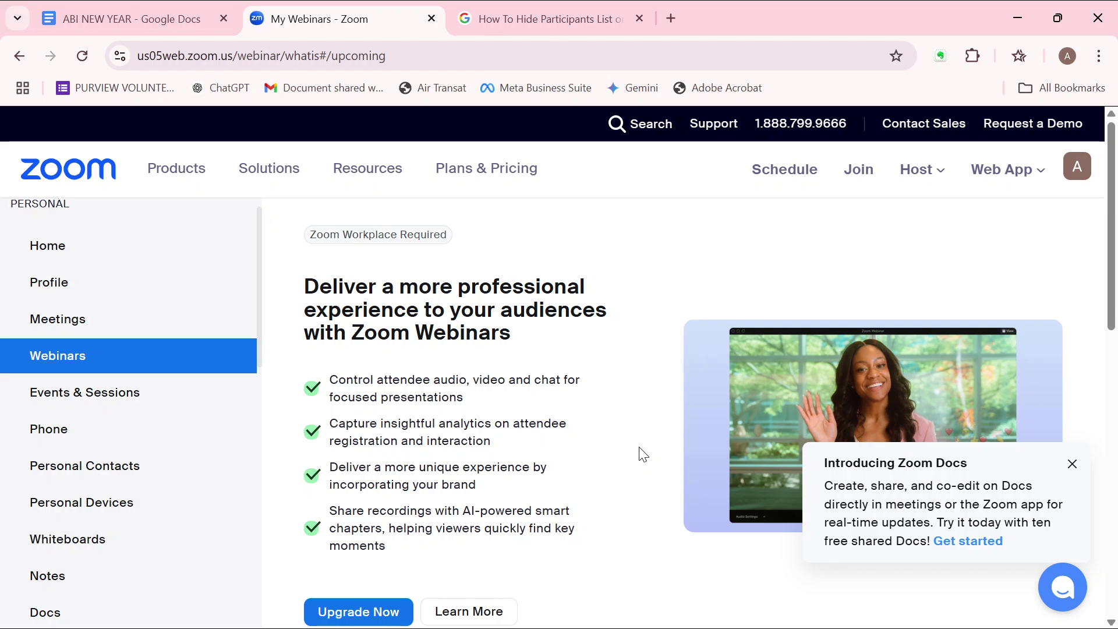
pyautogui.scroll(-2, 643, 454)
pyautogui.scroll(2, 643, 455)
# Step: Return to Home and scroll down to today's My Meeting (2:30–3:10 PM), Docs and Whiteboards
pyautogui.click(156, 251)
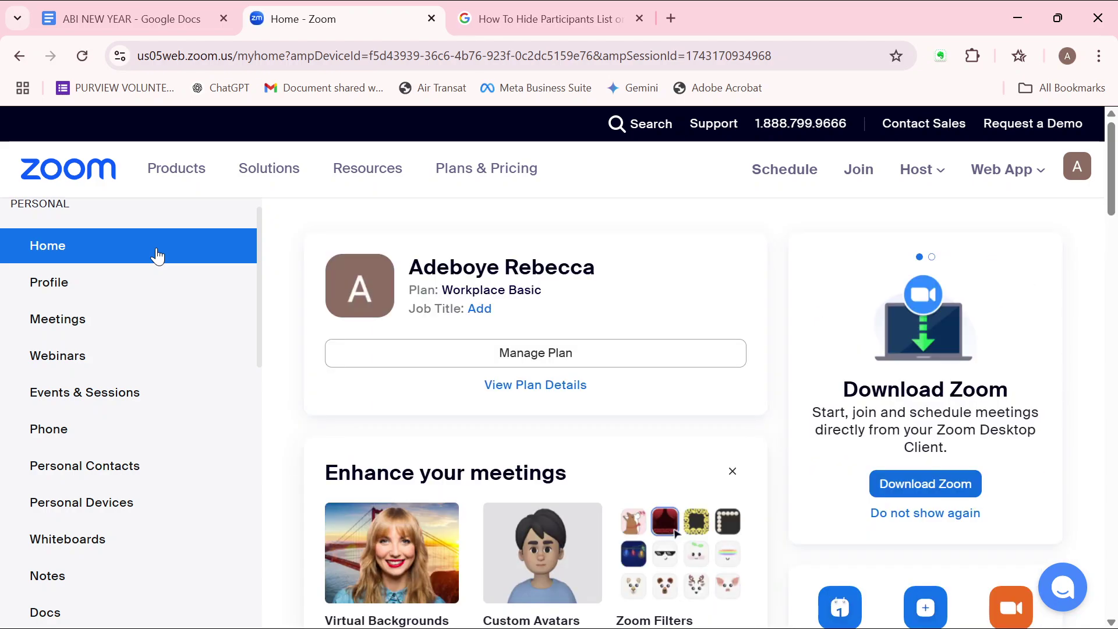
pyautogui.scroll(-8, 549, 443)
pyautogui.scroll(8, 550, 443)
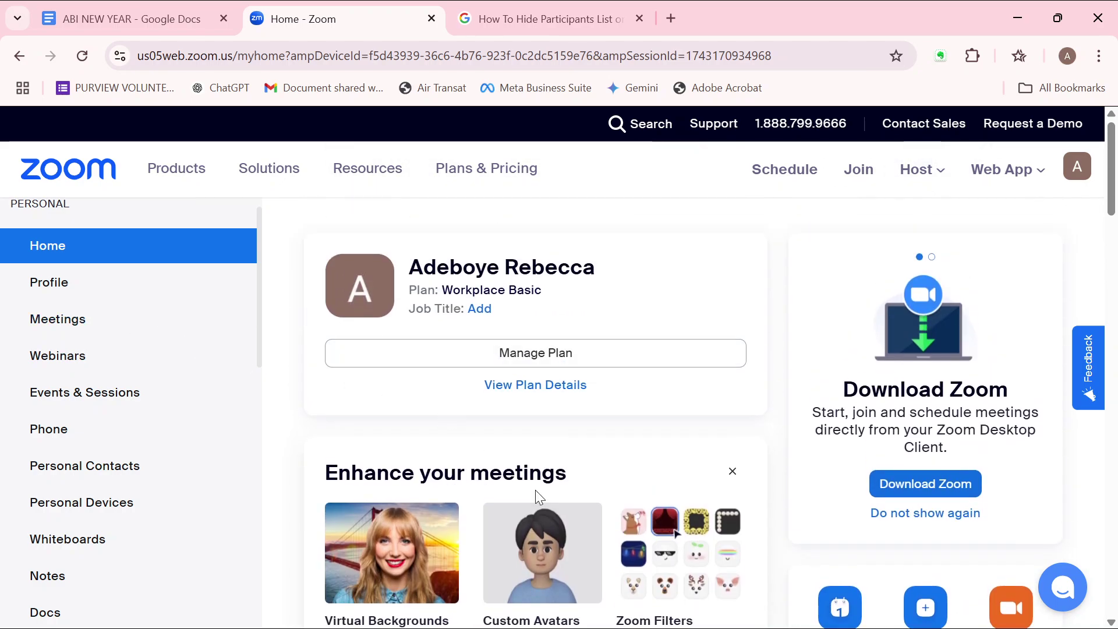
pyautogui.scroll(-4, 662, 400)
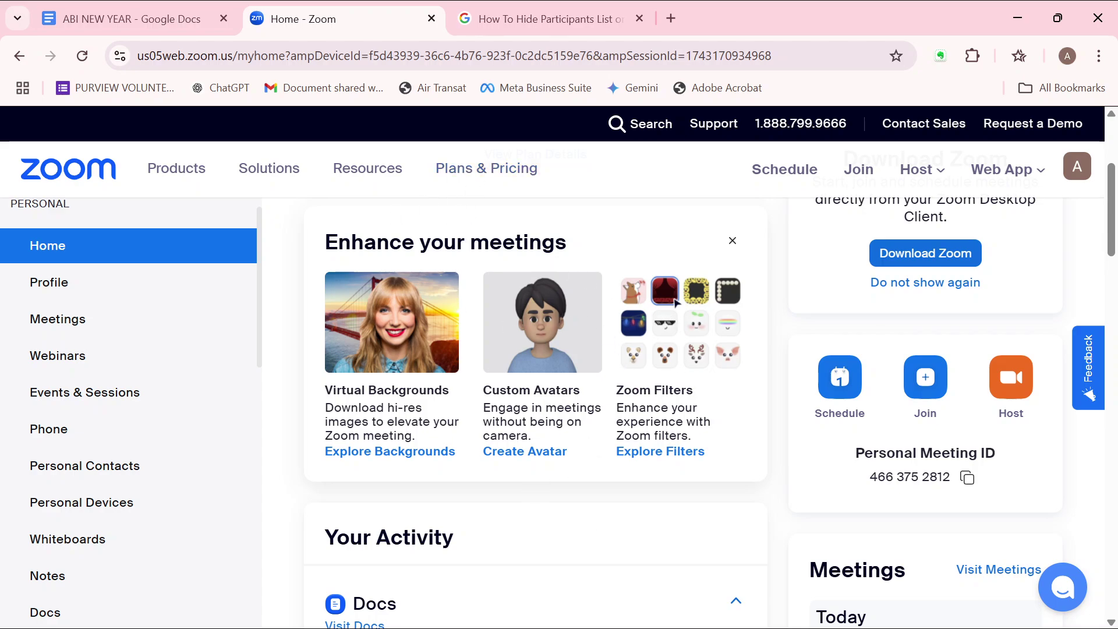
pyautogui.scroll(-8, 696, 620)
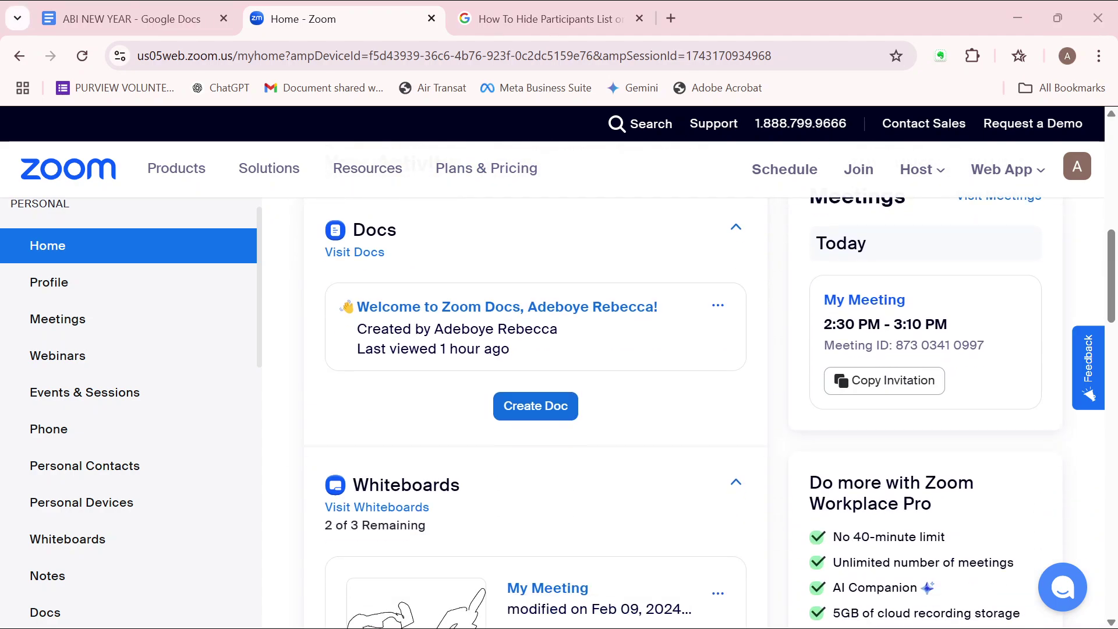